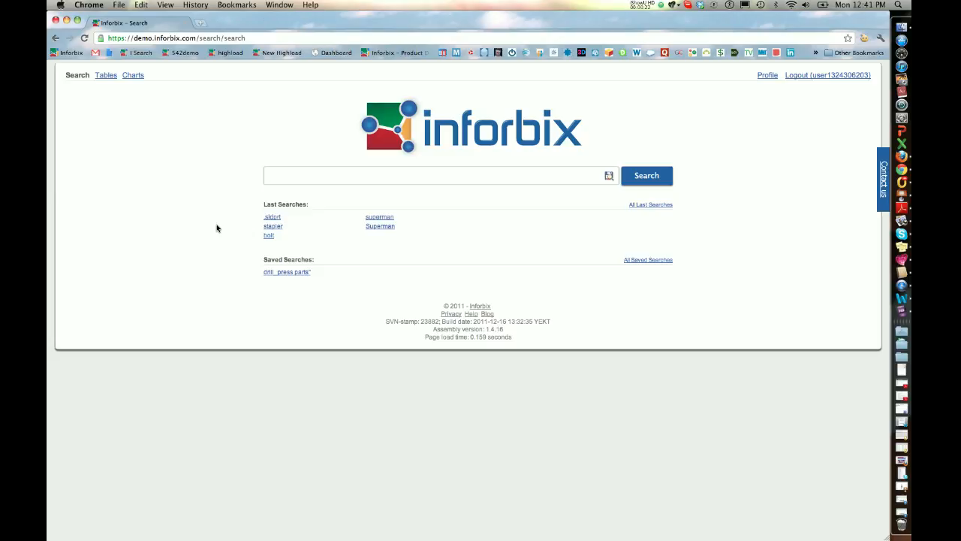
# - Search the product data in Tables for .sldprt files and look through the resulting table rows
pyautogui.click(106, 76)
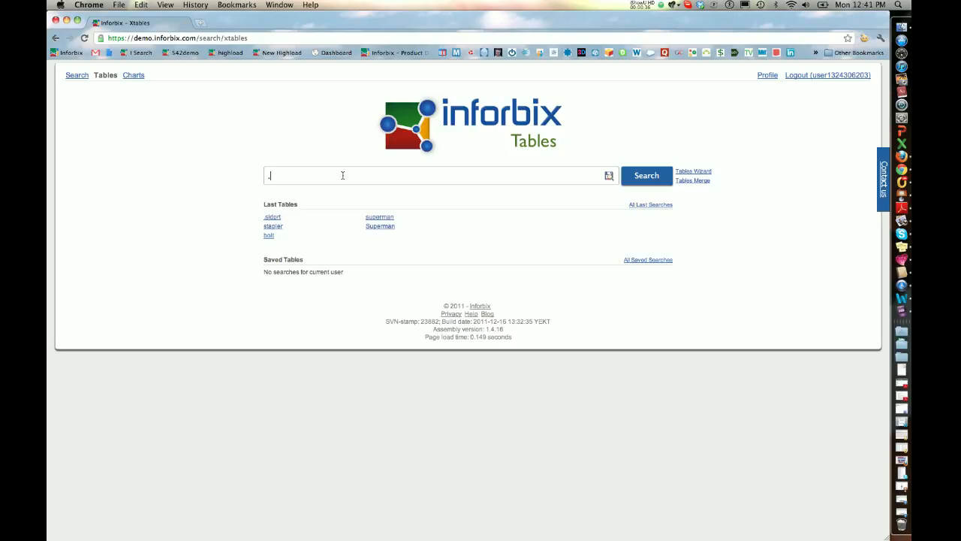
pyautogui.write('sldprt')
pyautogui.click(632, 180)
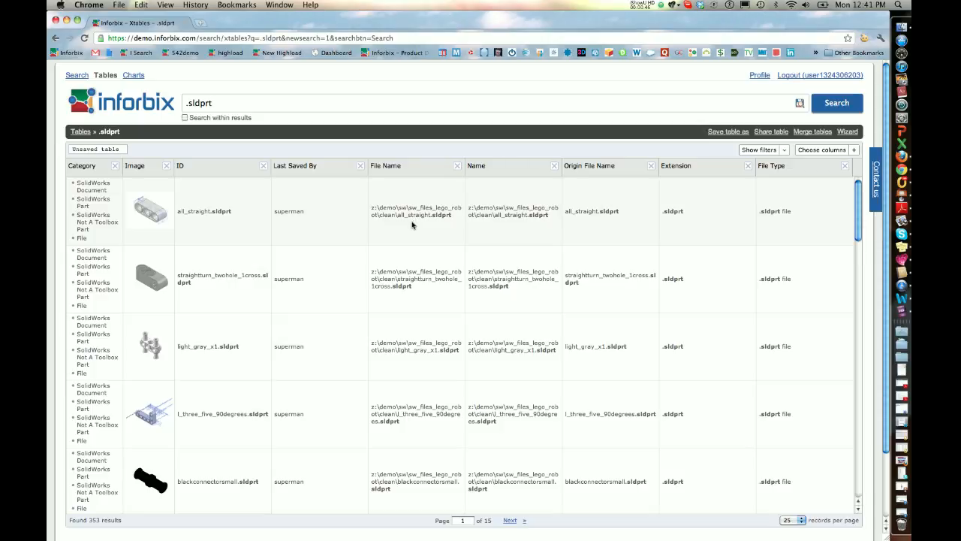
pyautogui.scroll(-6, 412, 224)
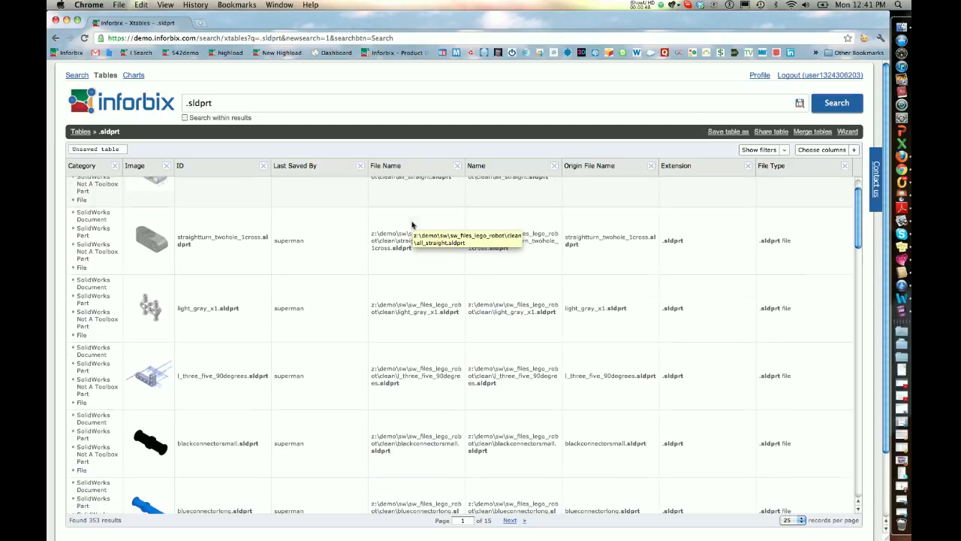
pyautogui.scroll(-3, 411, 223)
pyautogui.scroll(-6, 411, 224)
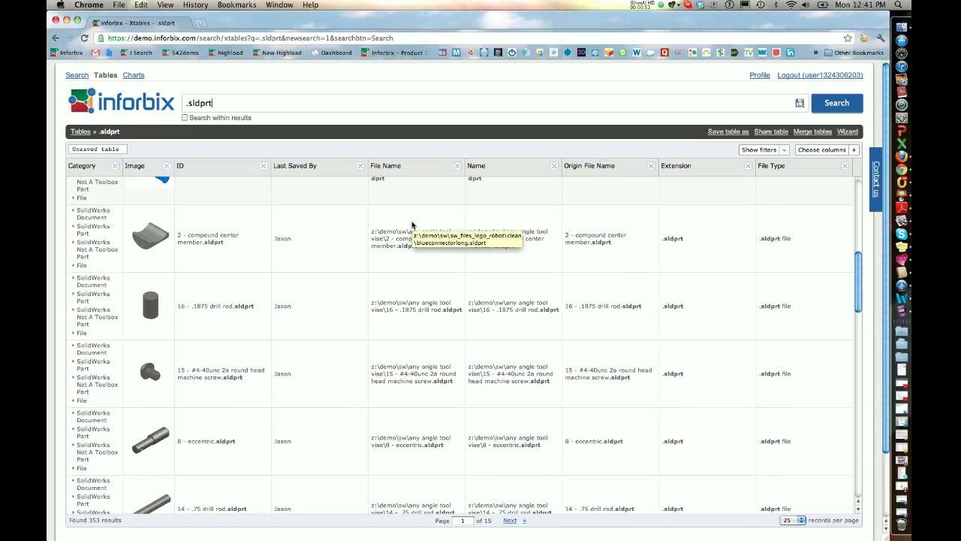
pyautogui.scroll(-4, 412, 224)
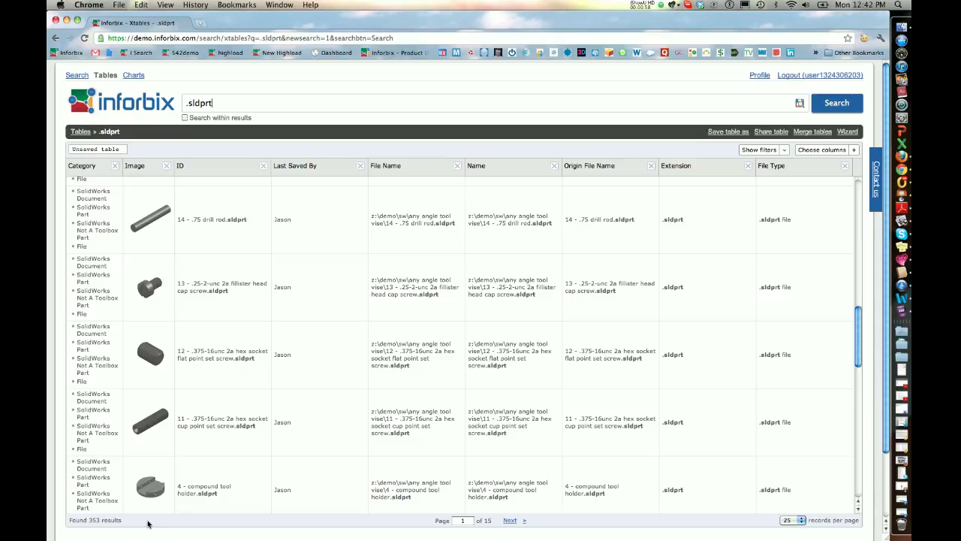
pyautogui.scroll(10, 284, 400)
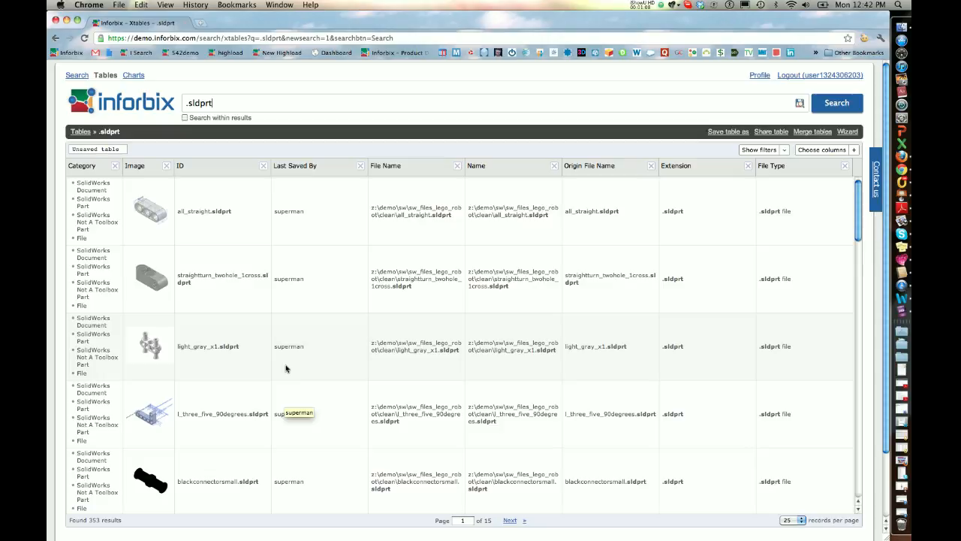
# - Add the Last Saved Date column to the table, placing it between the ID and Last Saved By columns
pyautogui.click(811, 153)
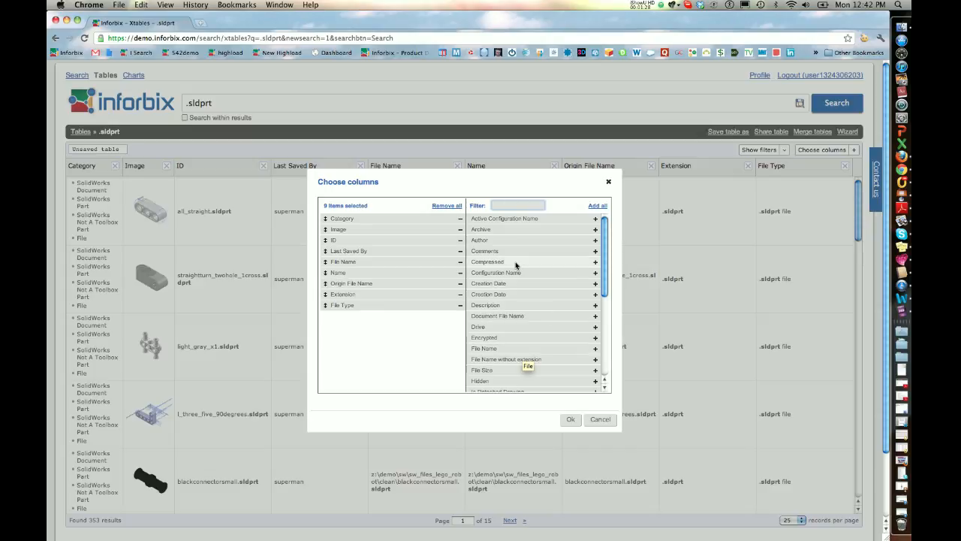
pyautogui.scroll(-2, 511, 268)
pyautogui.scroll(-1, 511, 267)
pyautogui.scroll(3, 511, 267)
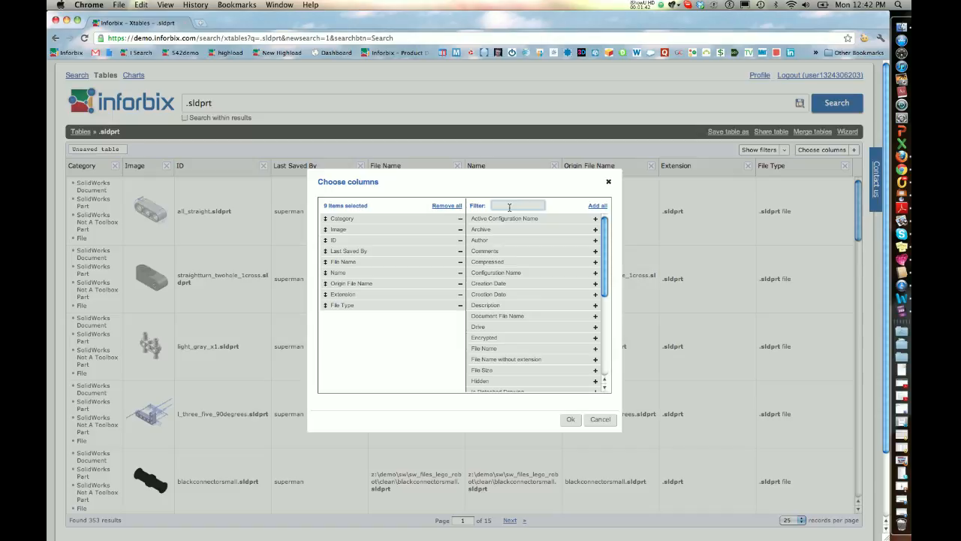
pyautogui.write('las')
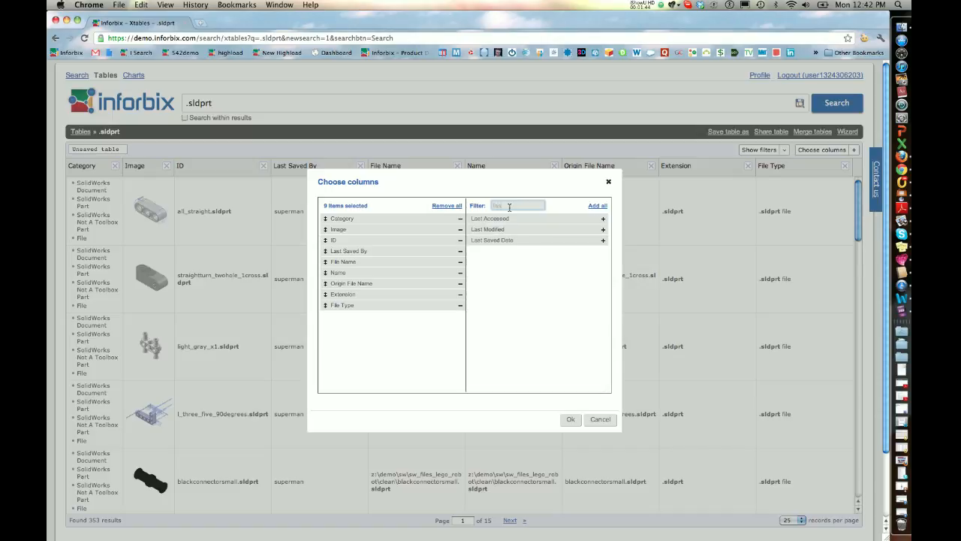
pyautogui.write('t saved')
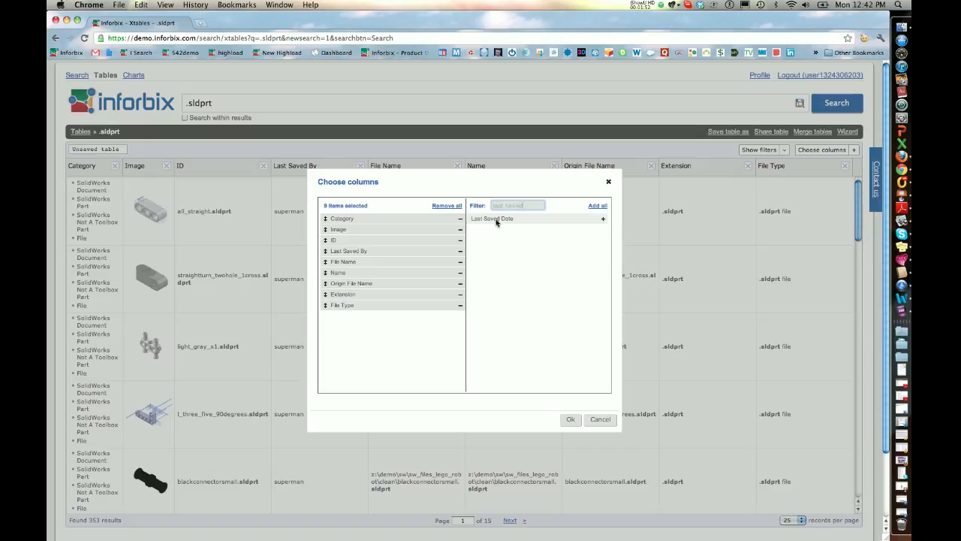
pyautogui.moveTo(495, 223); pyautogui.dragTo(350, 255)
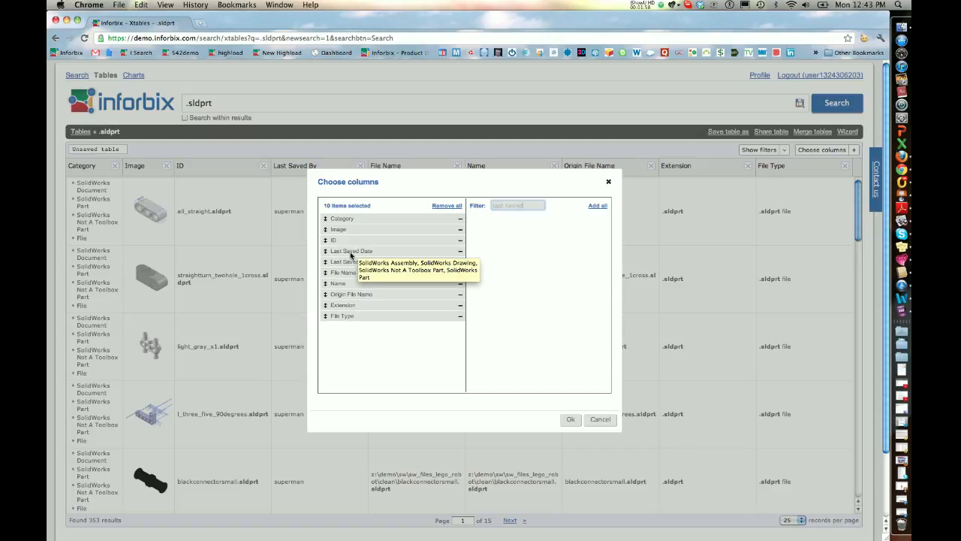
pyautogui.click(571, 419)
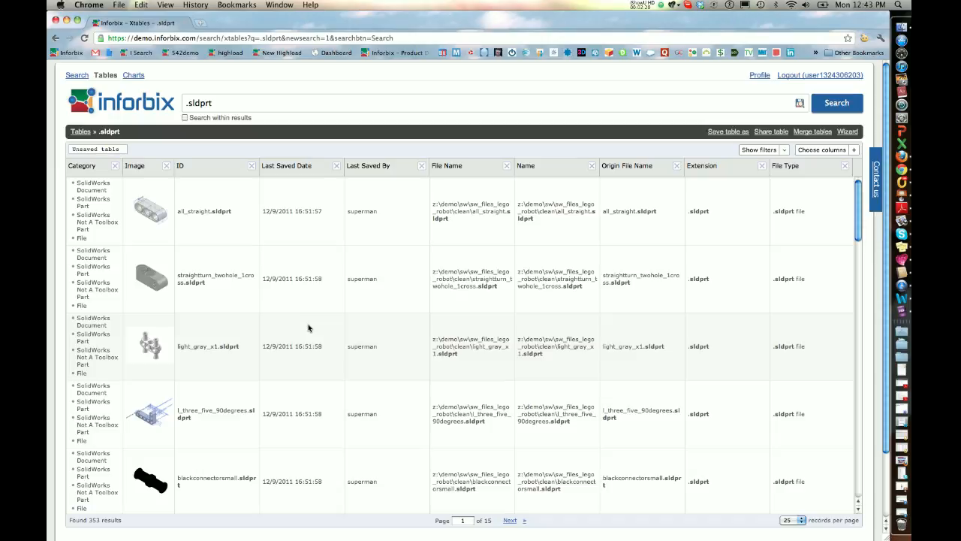
# - Show the column filters and filter the table's File Name column by "tool vise"
pyautogui.click(758, 150)
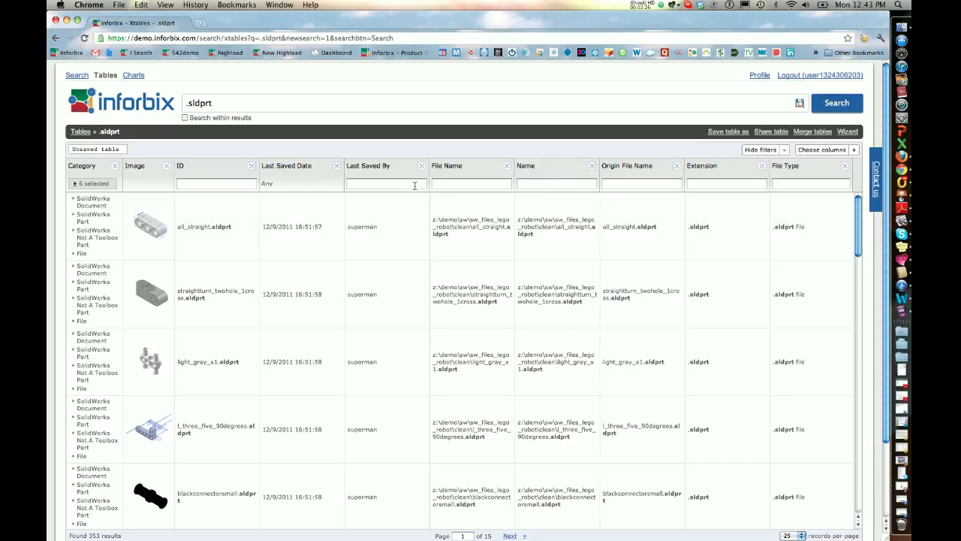
pyautogui.click(470, 184)
pyautogui.write('tool vise')
pyautogui.click(505, 184)
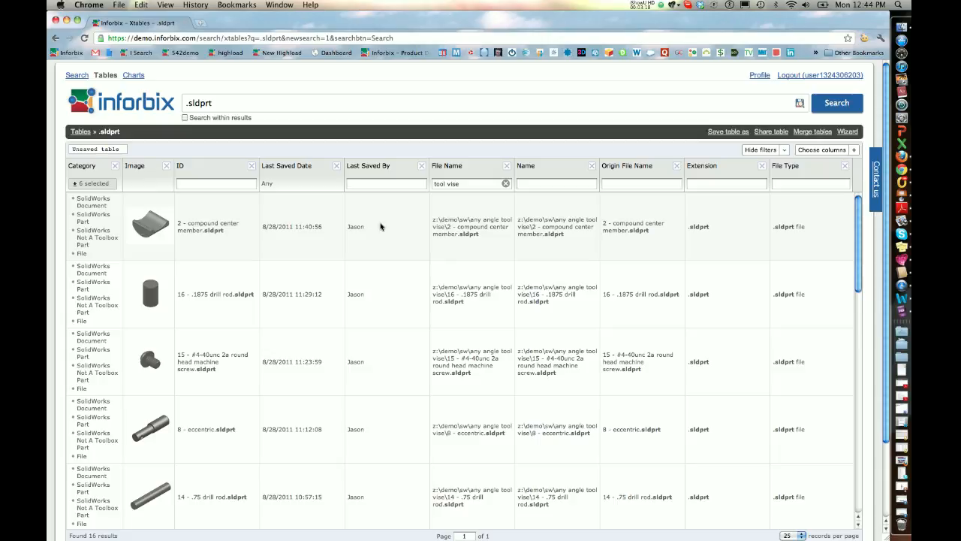
# - Save the filtered table under the name "tool vise table"
pyautogui.click(724, 132)
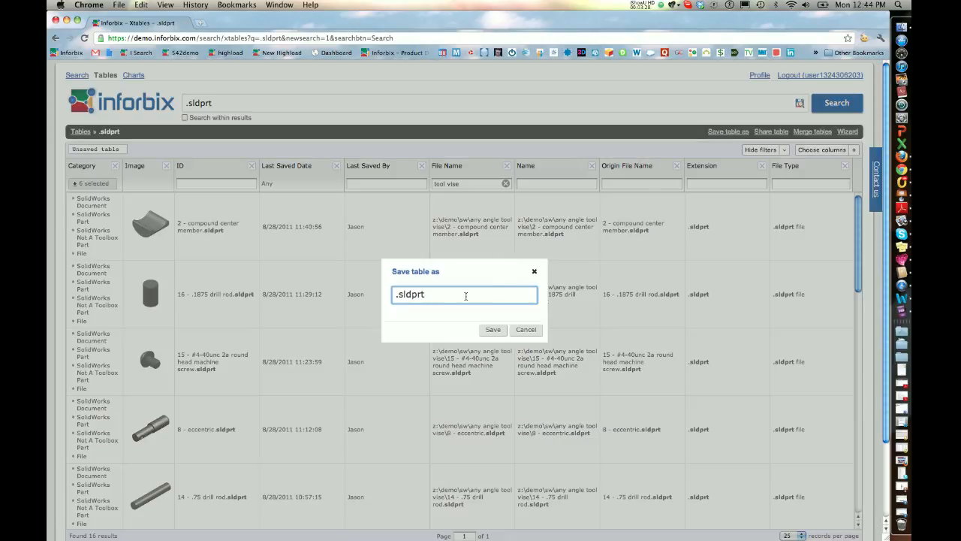
pyautogui.press('BackSpace')
pyautogui.press('BackSpace')
pyautogui.press('BackSpace')
pyautogui.press('BackSpace')
pyautogui.press('BackSpace')
pyautogui.press('BackSpace')
pyautogui.press('BackSpace')
pyautogui.write('tool vise table')
pyautogui.click(492, 330)
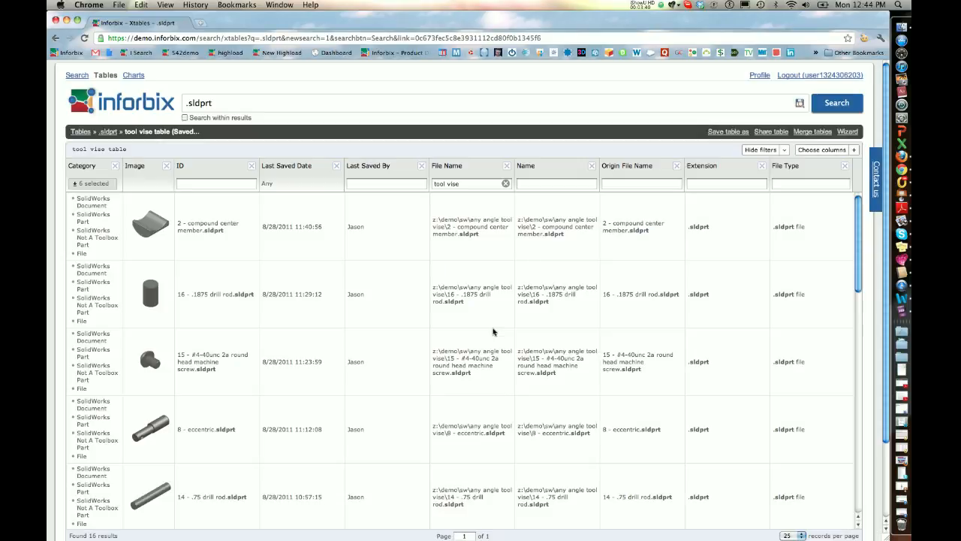
# - Return to the Tables start page, reopen the saved tool vise table and look through its rows
pyautogui.click(145, 104)
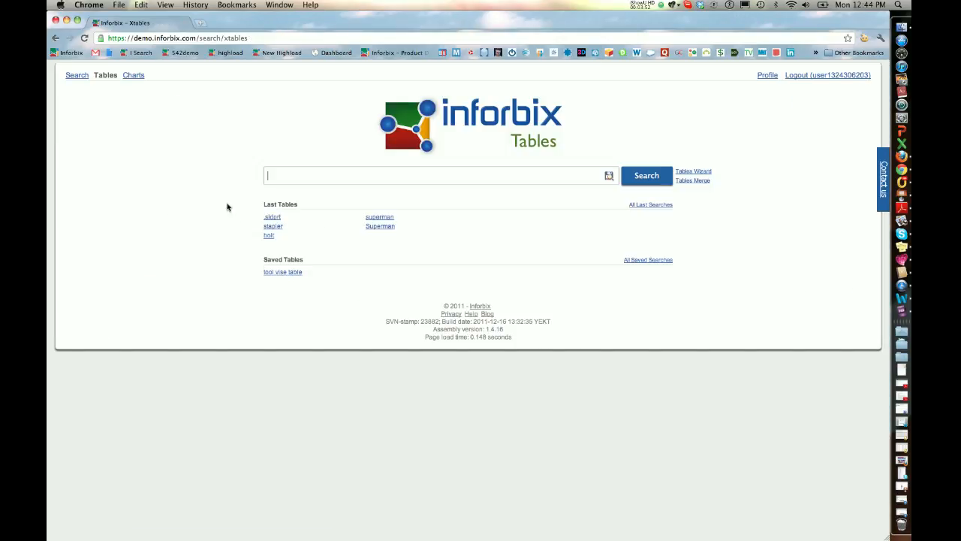
pyautogui.click(288, 275)
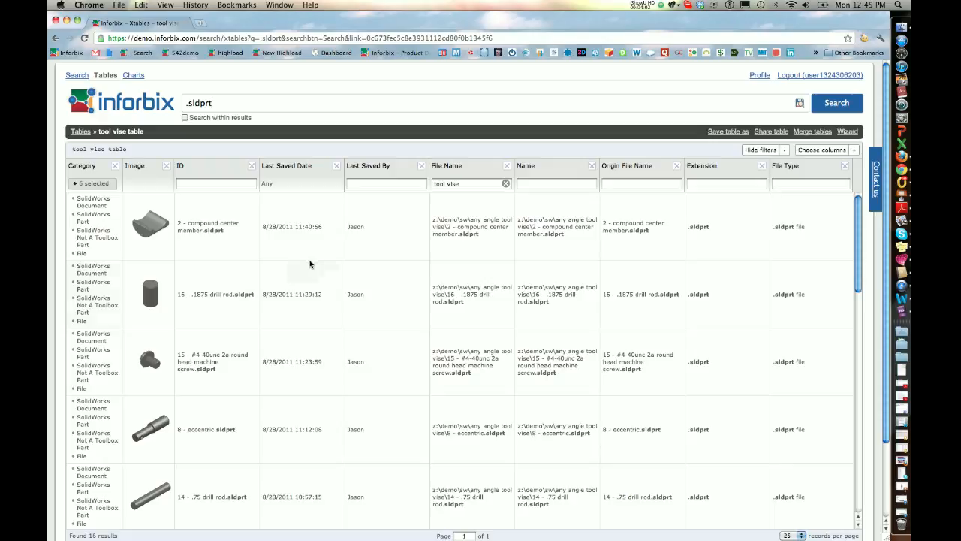
pyautogui.scroll(-4, 327, 254)
pyautogui.scroll(4, 327, 254)
# - Open the Contact Us form for sending a message to Inforbix
pyautogui.click(873, 183)
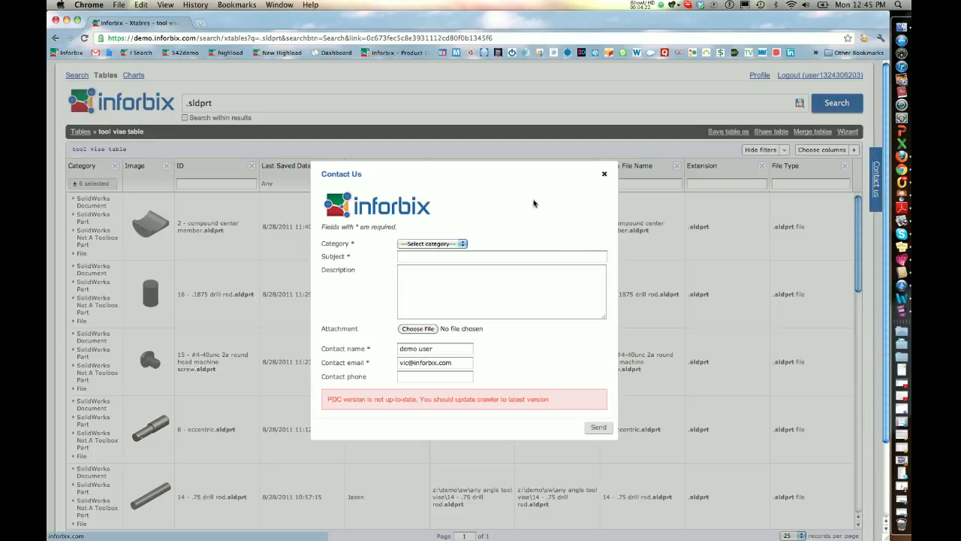